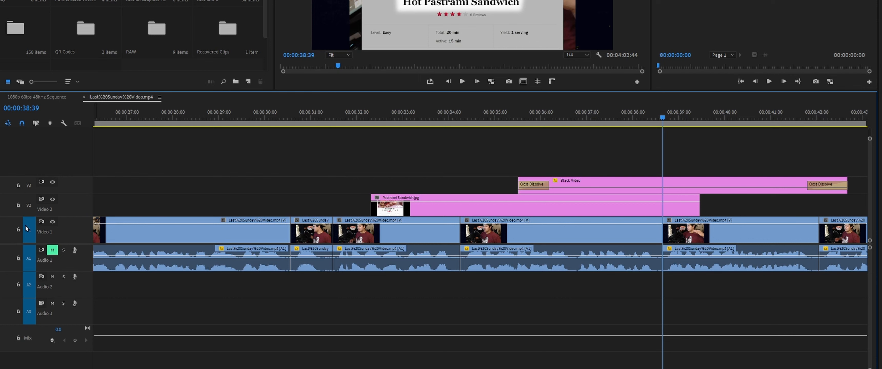
Target V2 and V3 alongside V1 and step the playhead back through the edit points to 00:00:31:29
{"action": "left_click", "coordinate": [30, 209]}
{"action": "left_click", "coordinate": [30, 187]}
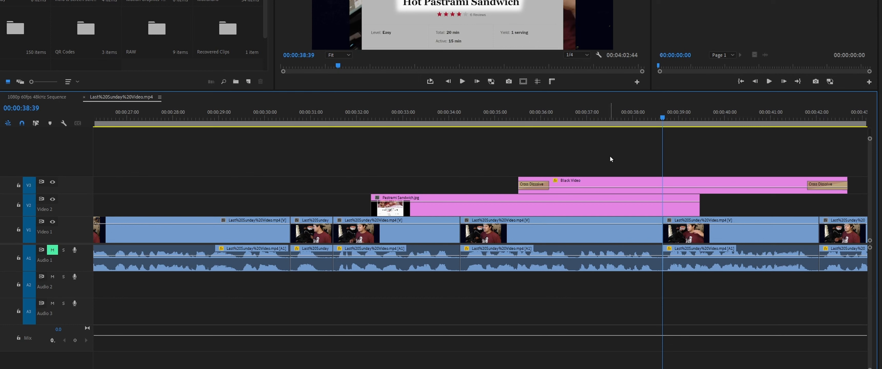
{"action": "key", "text": "Up"}
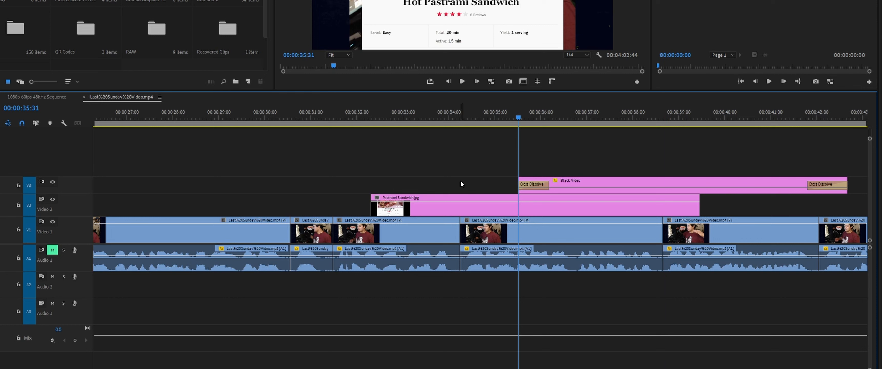
{"action": "key", "text": "Up"}
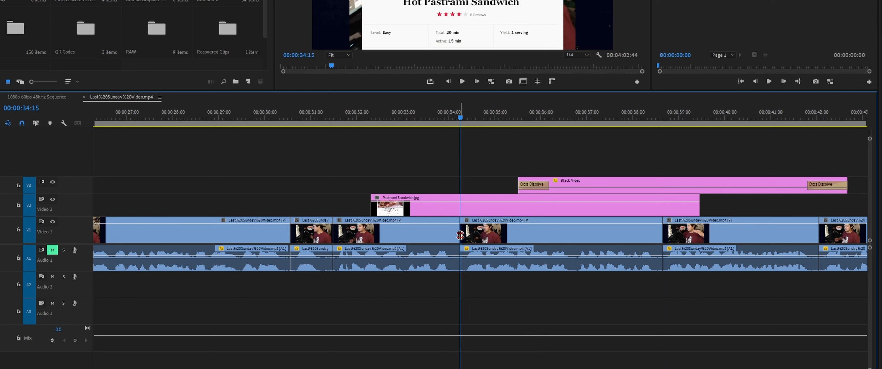
{"action": "key", "text": "Up"}
{"action": "key", "text": "Up"}
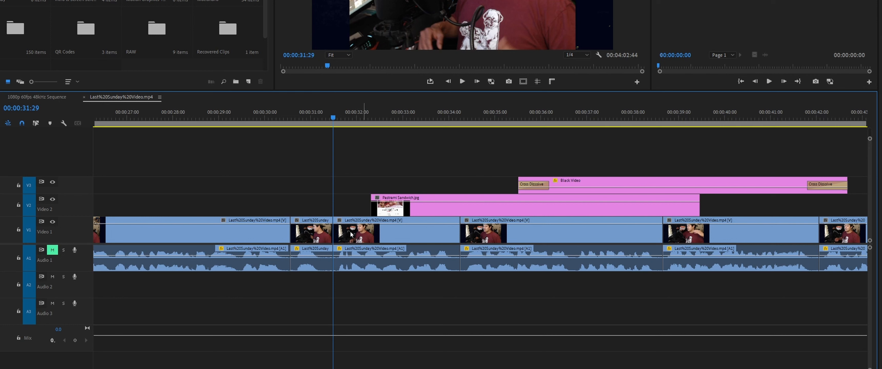
Leave only V2 targeted, select the Pastrami Sandwich.jpg clip, and jump the playhead to its start and then its end
{"action": "left_click_drag", "start_coordinate": [34, 318], "coordinate": [31, 216]}
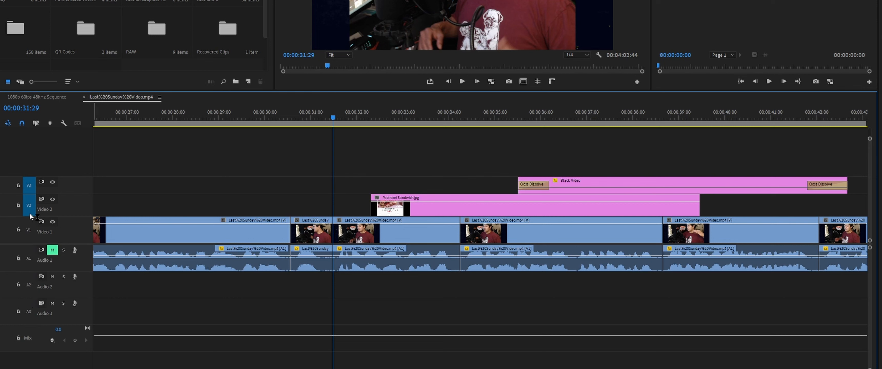
{"action": "left_click", "coordinate": [30, 184]}
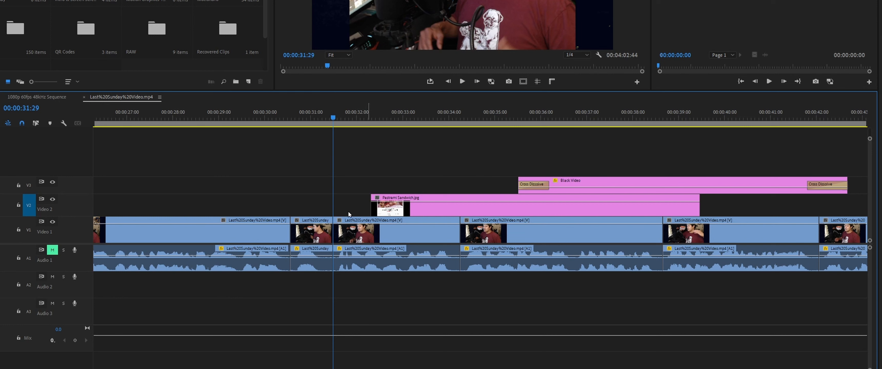
{"action": "left_click", "coordinate": [469, 210]}
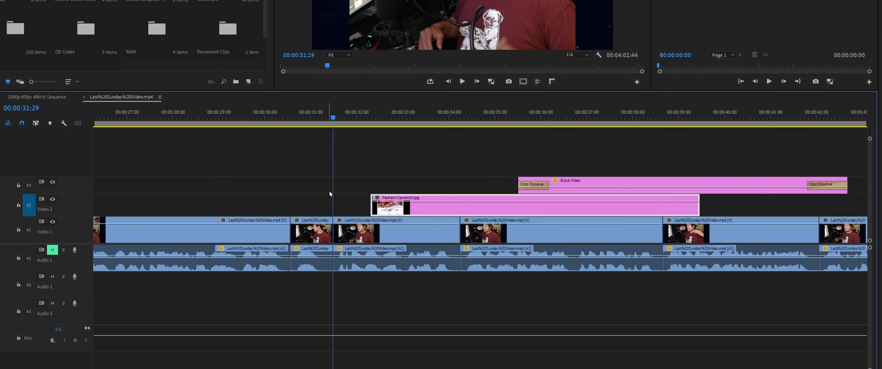
{"action": "key", "text": "Down"}
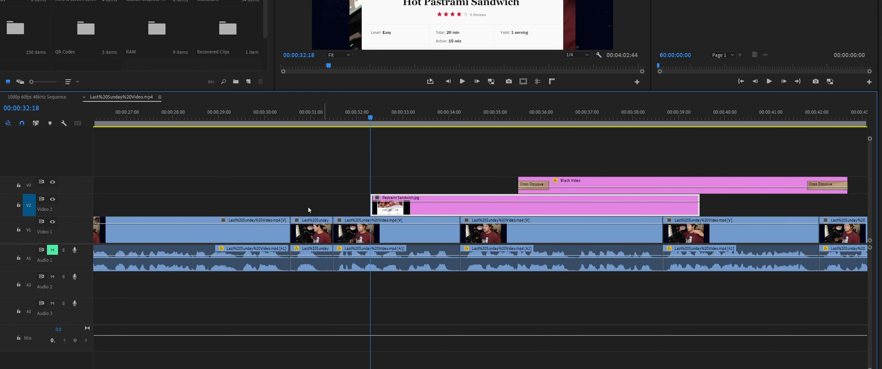
{"action": "key", "text": "Down"}
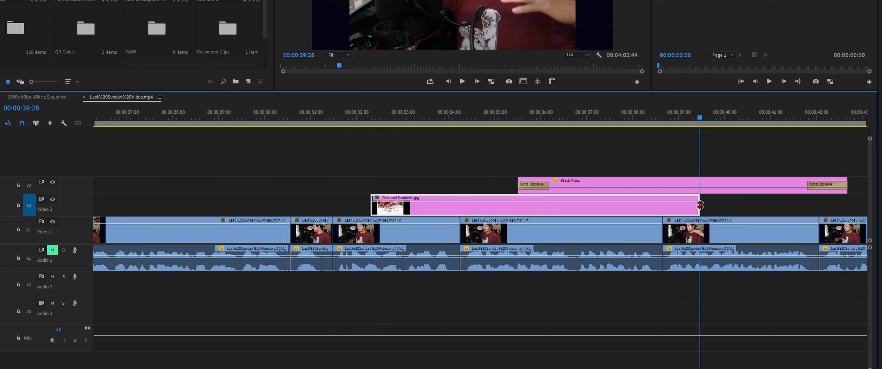
Target V3 instead of V2 and jump the playhead to the end of the Black Video clip
{"action": "key", "text": "Up"}
{"action": "left_click", "coordinate": [30, 189]}
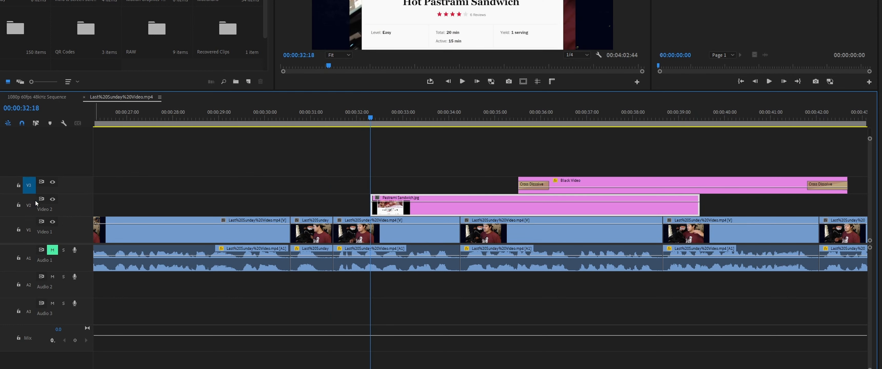
{"action": "key", "text": "Down"}
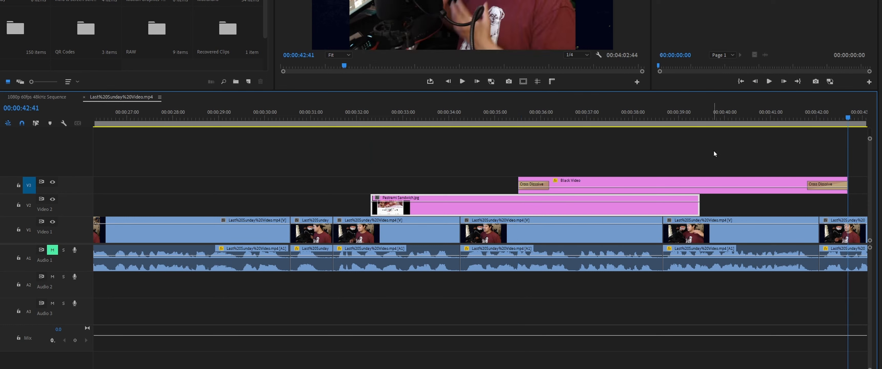
Target V2 and V1 alongside V3 and place the playhead at 00:00:58:54
{"action": "left_click", "coordinate": [33, 213]}
{"action": "left_click", "coordinate": [29, 229]}
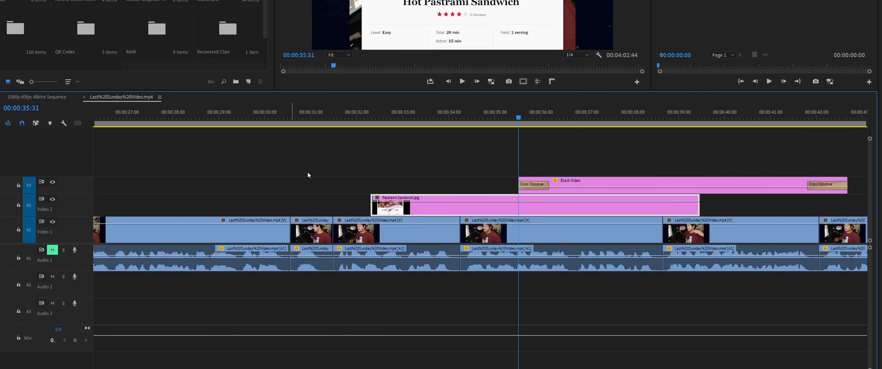
{"action": "key", "text": "minus"}
{"action": "key", "text": "minus"}
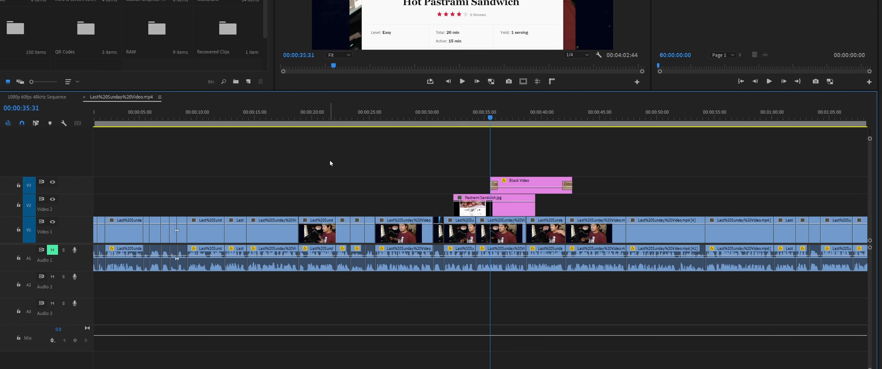
{"action": "key", "text": "minus"}
{"action": "left_click", "coordinate": [432, 120]}
{"action": "key", "text": "equal"}
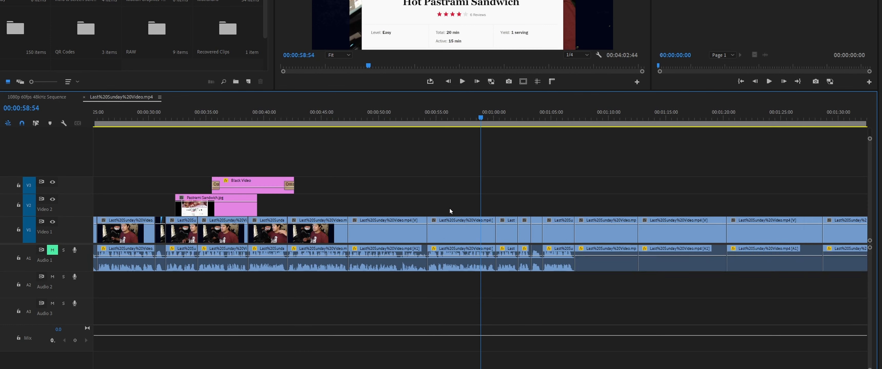
Step the playhead forward through the edit points to 00:01:28:39, then back to 00:01:03:17
{"action": "key", "text": "Down"}
{"action": "key", "text": "Down"}
{"action": "key", "text": "Down"}
{"action": "key", "text": "Down"}
{"action": "key", "text": "Down"}
{"action": "key", "text": "Down"}
{"action": "key", "text": "Down"}
{"action": "key", "text": "Down"}
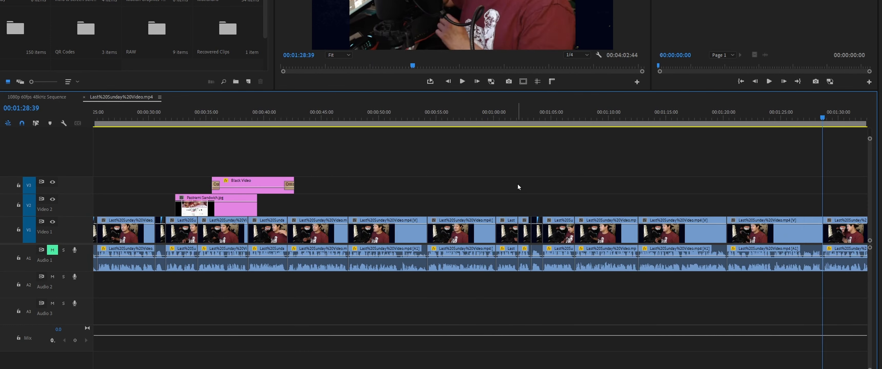
{"action": "key", "text": "Up"}
{"action": "key", "text": "Up"}
{"action": "key", "text": "Up"}
{"action": "key", "text": "Up"}
{"action": "key", "text": "Up"}
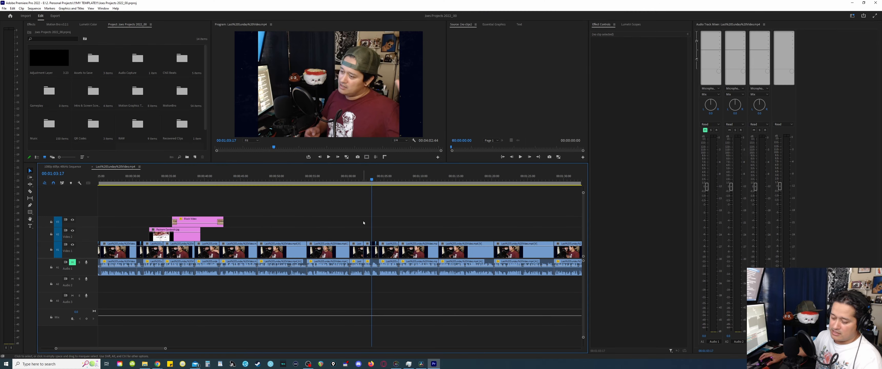
Open the keyboard shortcuts editor and switch to DaVinci Resolve
{"action": "key", "text": "ctrl+alt+k"}
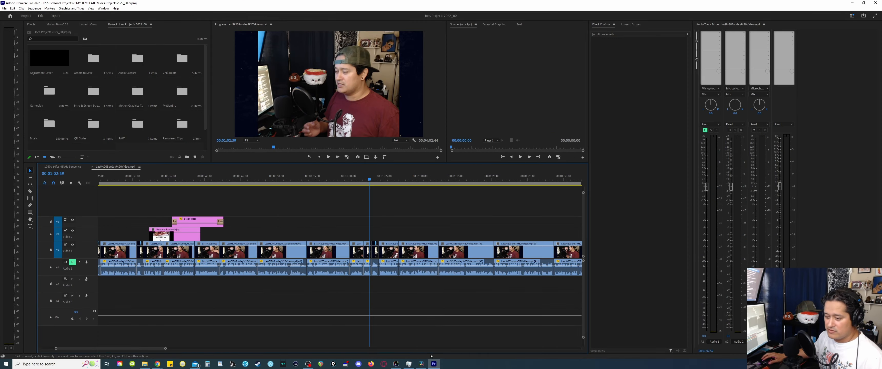
{"action": "left_click", "coordinate": [420, 364]}
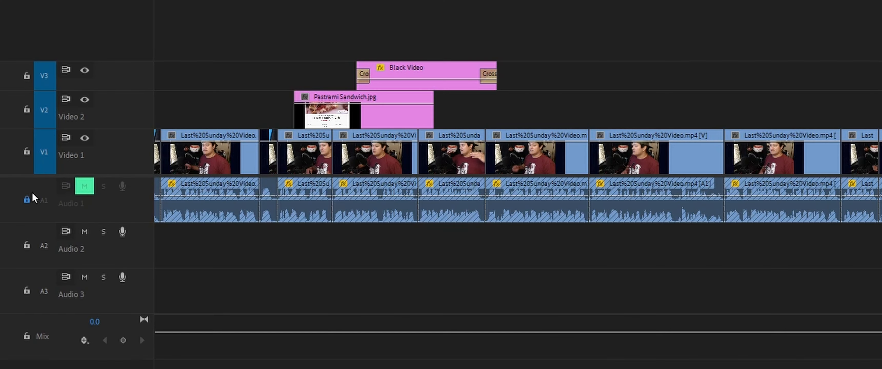
Unlock Audio 1 in Premiere Pro and toggle the track targets, leaving V1 untargeted and V2 targeted
{"action": "left_click", "coordinate": [27, 200]}
{"action": "left_click_drag", "start_coordinate": [40, 249], "coordinate": [49, 71]}
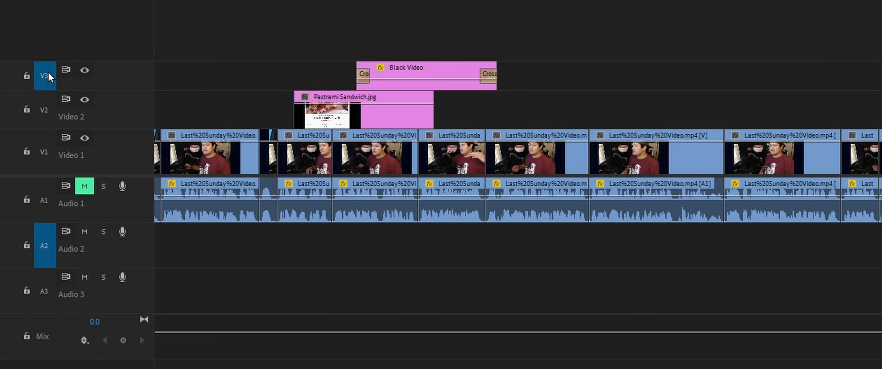
{"action": "left_click", "coordinate": [46, 110]}
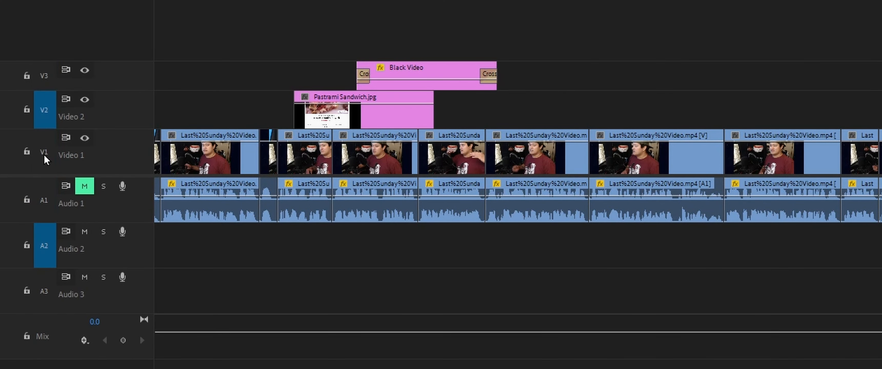
{"action": "left_click", "coordinate": [45, 75]}
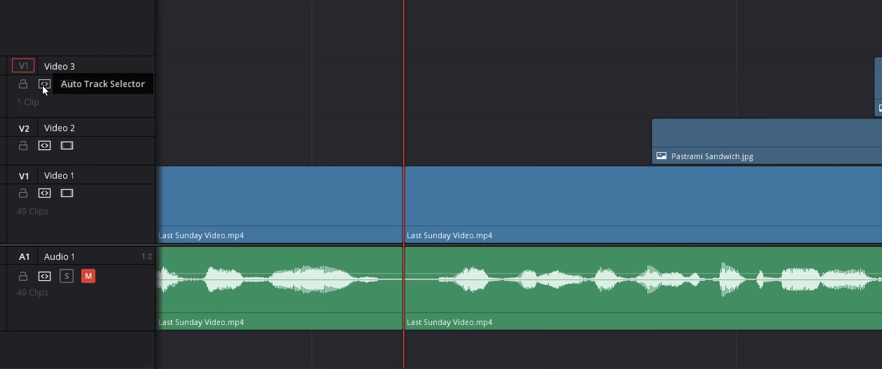
In DaVinci Resolve, disable the auto track selector on Video 3 and Video 2 and step back through the Video 1 edit points to 00:02:12:26
{"action": "left_click", "coordinate": [43, 84]}
{"action": "left_click", "coordinate": [44, 147]}
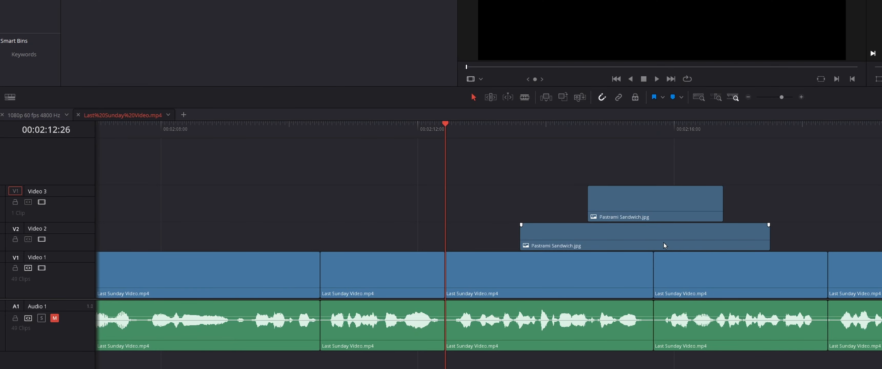
{"action": "key", "text": "Up"}
Enable the auto track selector on Video 2 and Video 3 and step forward through every edit point to 00:02:18:24
{"action": "left_click", "coordinate": [28, 239]}
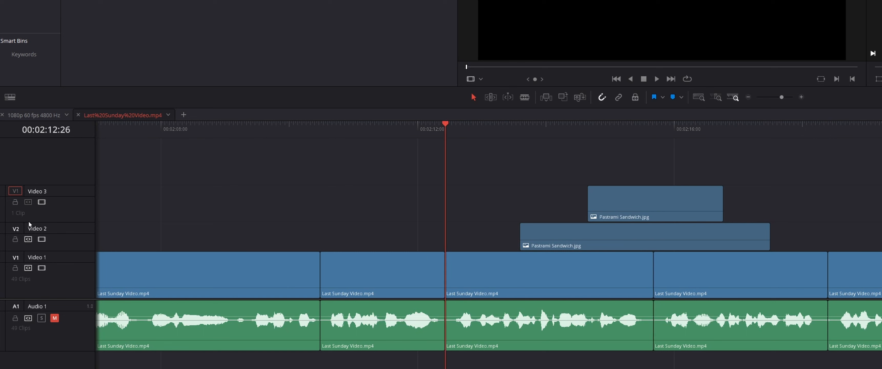
{"action": "left_click", "coordinate": [28, 202]}
{"action": "key", "text": "Down"}
{"action": "key", "text": "Down"}
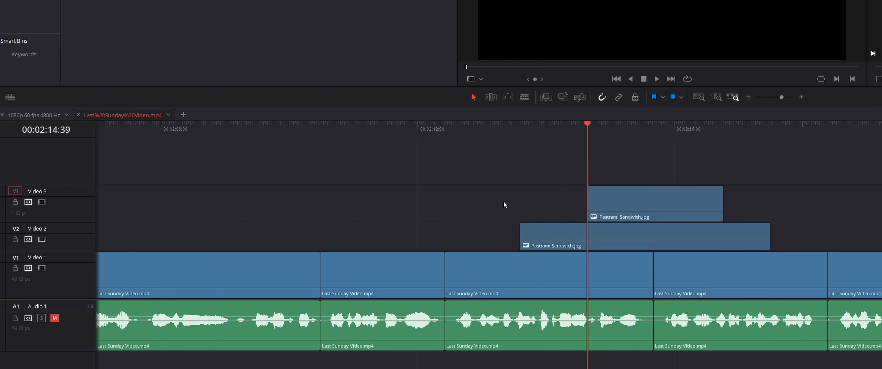
{"action": "key", "text": "Down"}
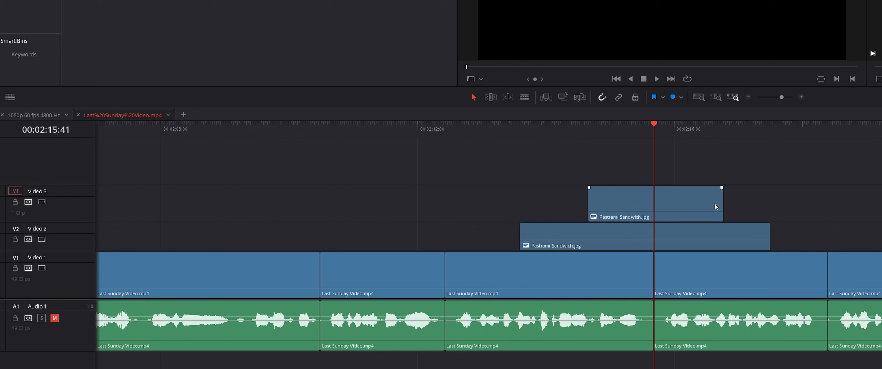
{"action": "key", "text": "Down"}
{"action": "key", "text": "Down"}
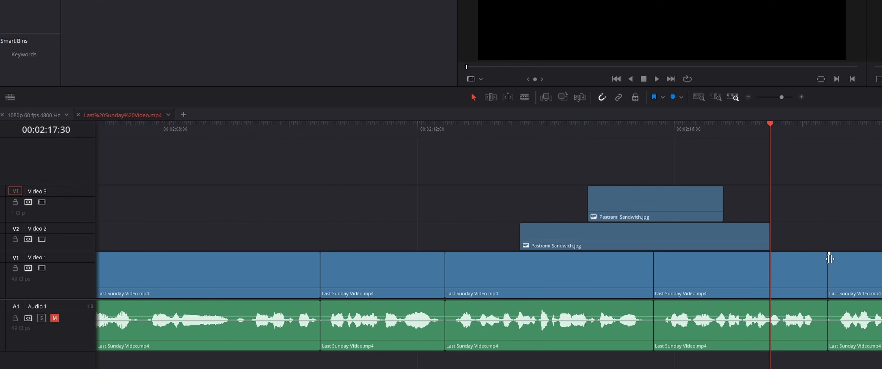
{"action": "key", "text": "Down"}
Disable the auto track selector on Video 1 and Video 3 and duplicate the Video 2 Pastrami Sandwich.jpg clip to 00:02:07:19
{"action": "left_click", "coordinate": [28, 268]}
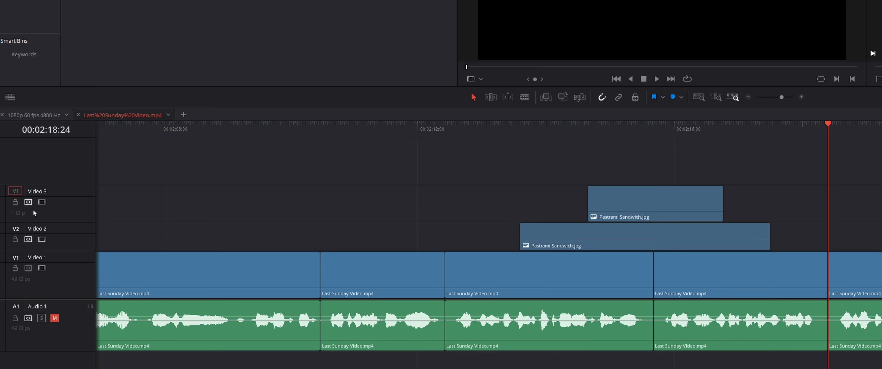
{"action": "left_click", "coordinate": [28, 202]}
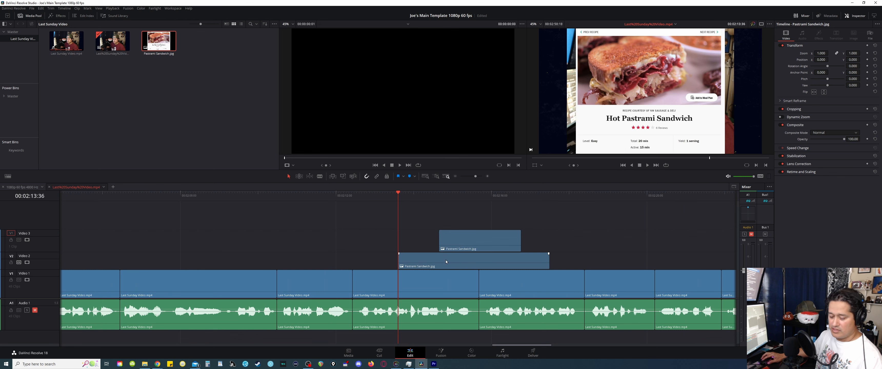
{"action": "left_click_drag", "start_coordinate": [444, 263], "coordinate": [199, 264]}
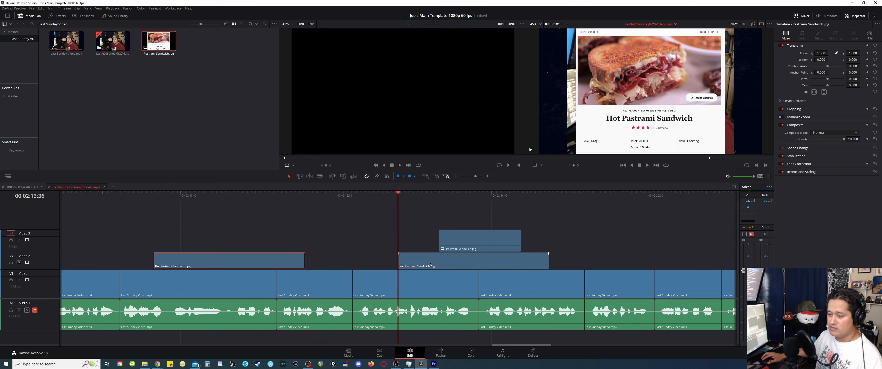
Step the playhead back and forth between the edit points of the two Pastrami Sandwich.jpg clips on Video 2
{"action": "key", "text": "Up"}
{"action": "key", "text": "Up"}
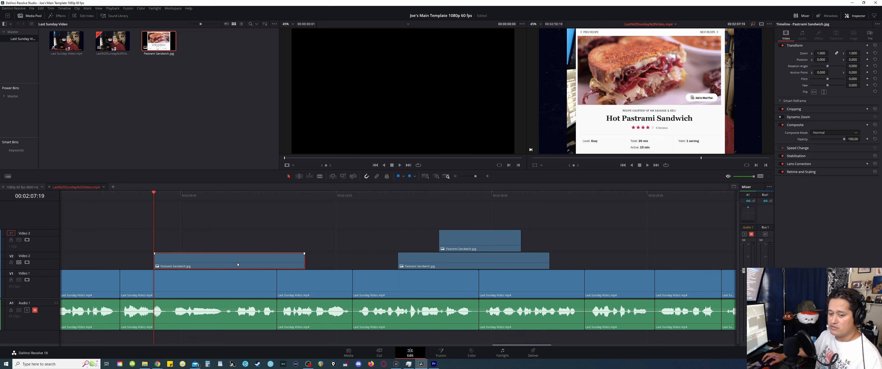
{"action": "key", "text": "Down"}
{"action": "key", "text": "Down"}
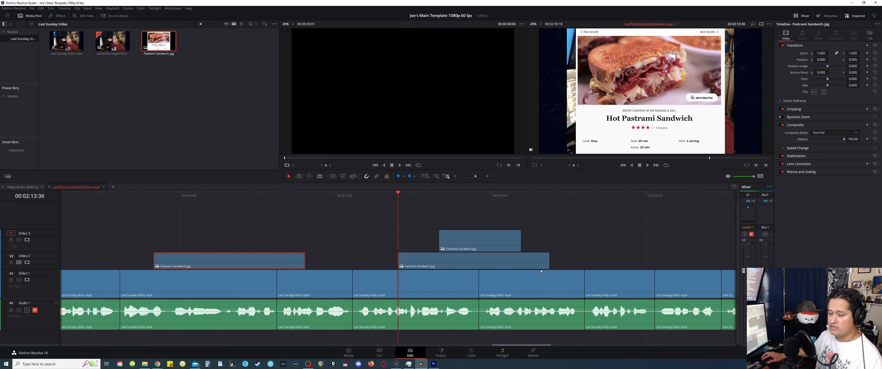
{"action": "key", "text": "Down"}
{"action": "key", "text": "Up"}
{"action": "key", "text": "Up"}
{"action": "key", "text": "Up"}
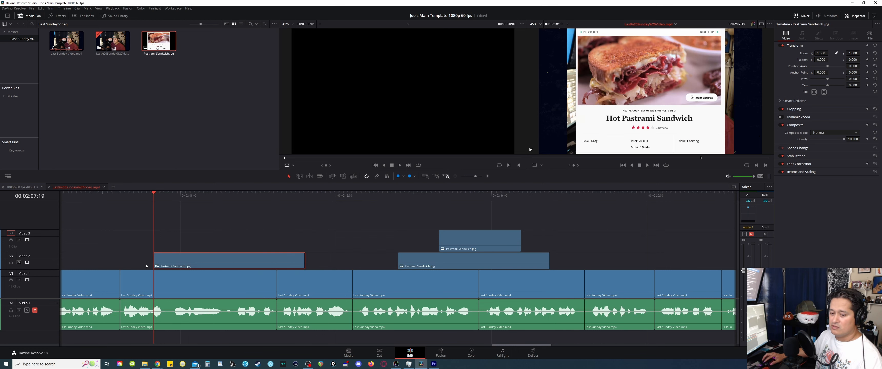
Save the project and set the auto track selector on for Audio 1 and Video 1
{"action": "key", "text": "ctrl+s"}
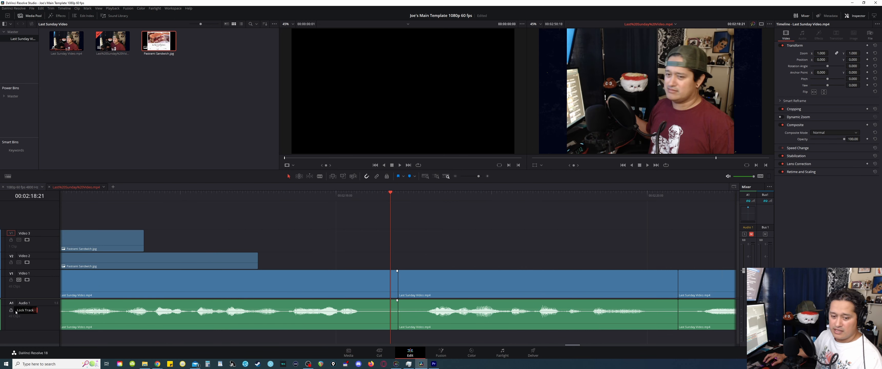
{"action": "left_click", "coordinate": [19, 310]}
{"action": "left_click", "coordinate": [18, 280]}
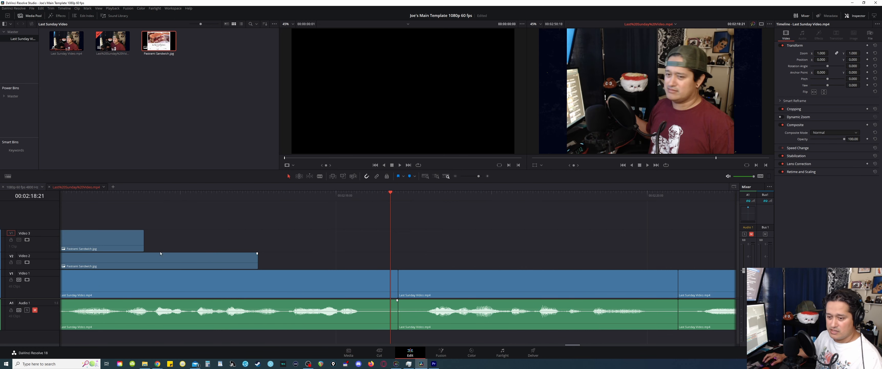
{"action": "scroll", "coordinate": [420, 241], "scroll_direction": "down", "scroll_amount": 3}
{"action": "scroll", "coordinate": [416, 241], "scroll_direction": "up", "scroll_amount": 3}
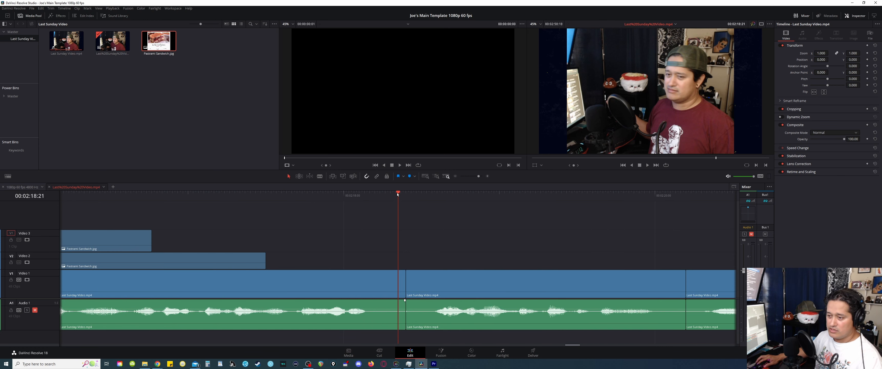
Move the playhead to 00:02:18:18 and enable the auto track selectors on Video 2 and Video 3
{"action": "mouse_move", "coordinate": [397, 194]}
{"action": "left_mouse_down"}
{"action": "mouse_move", "coordinate": [353, 194]}
{"action": "mouse_move", "coordinate": [397, 194]}
{"action": "mouse_move", "coordinate": [390, 194]}
{"action": "left_mouse_up"}
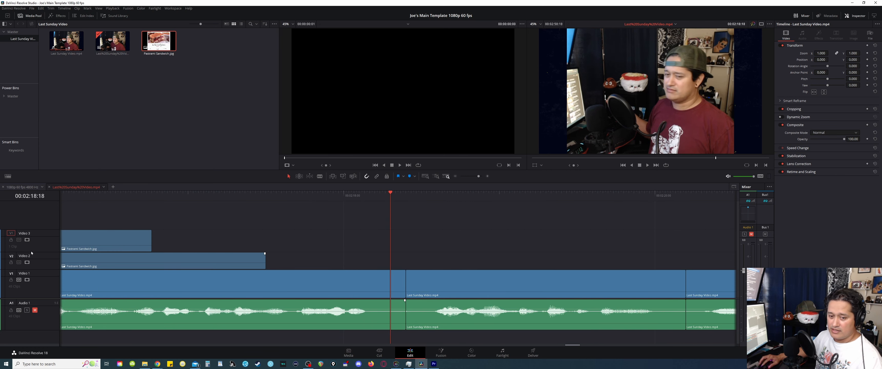
{"action": "left_click", "coordinate": [19, 262]}
{"action": "left_click", "coordinate": [19, 240]}
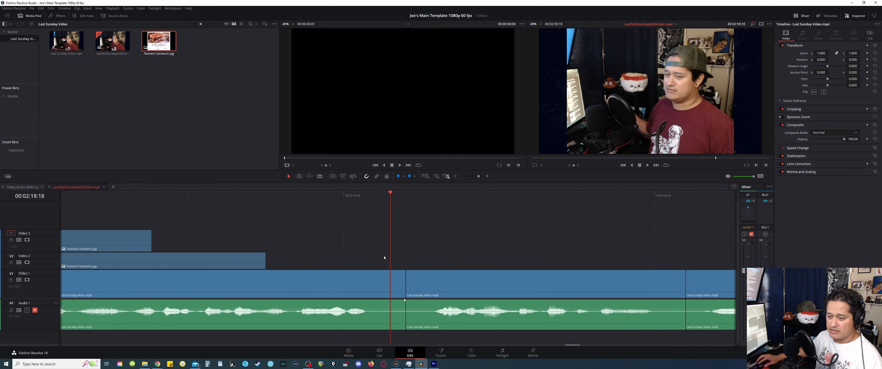
Switch to Premiere Pro and ripple trim the end of the Video 1 clip and its audio to the playhead at 00:01:00:00
{"action": "left_click", "coordinate": [433, 363]}
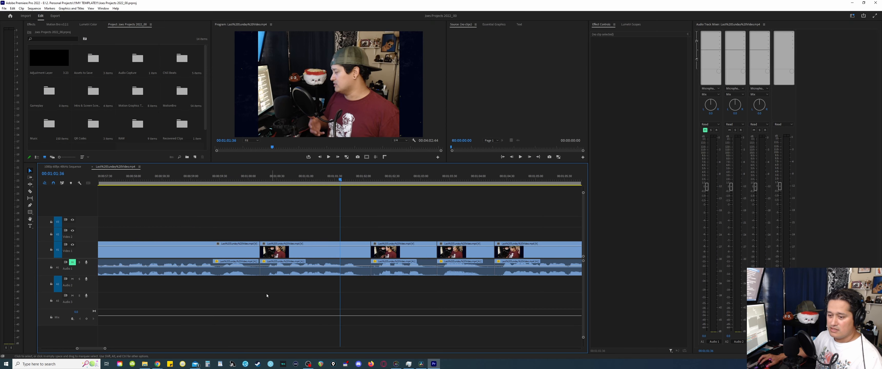
{"action": "left_click", "coordinate": [236, 285]}
{"action": "key", "text": "="}
{"action": "key", "text": "="}
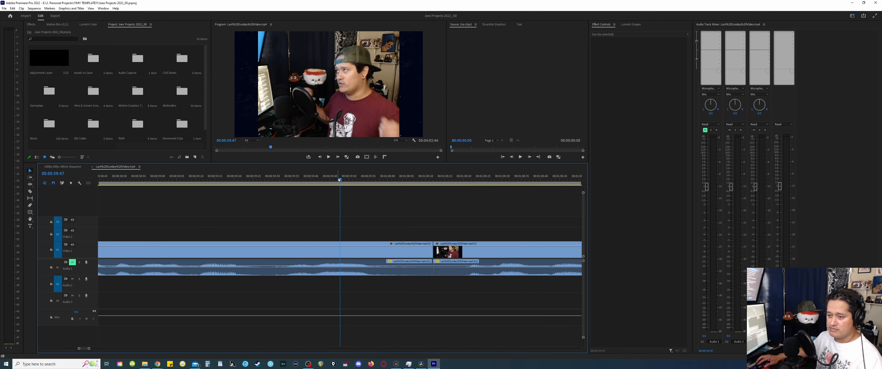
{"action": "left_click_drag", "start_coordinate": [339, 179], "coordinate": [388, 179]}
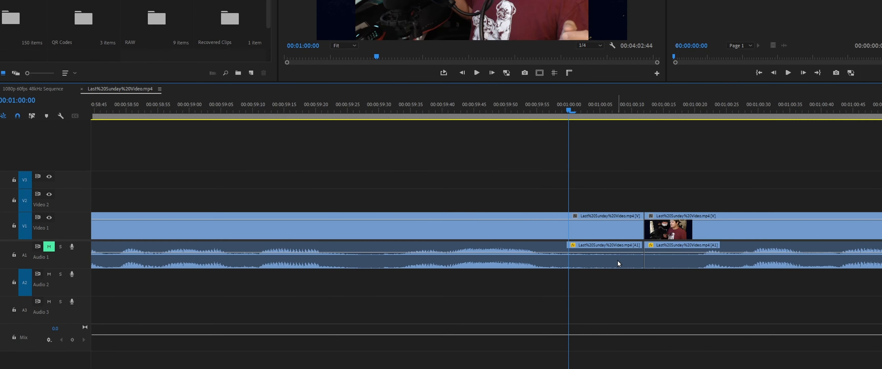
{"action": "key", "text": "w"}
Step forward seven frames to 00:01:00:07 and ripple trim the start of that clip to the playhead
{"action": "key", "text": "Right"}
{"action": "key", "text": "Right"}
{"action": "key", "text": "Right"}
{"action": "key", "text": "Right"}
{"action": "key", "text": "Right"}
{"action": "key", "text": "Right"}
{"action": "key", "text": "Right"}
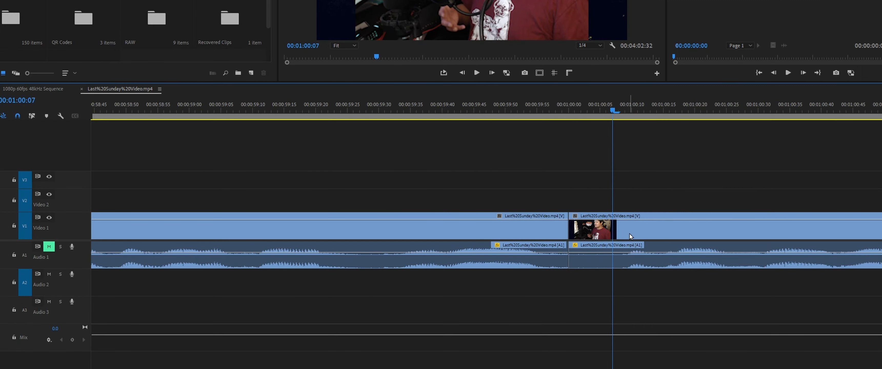
{"action": "key", "text": "q"}
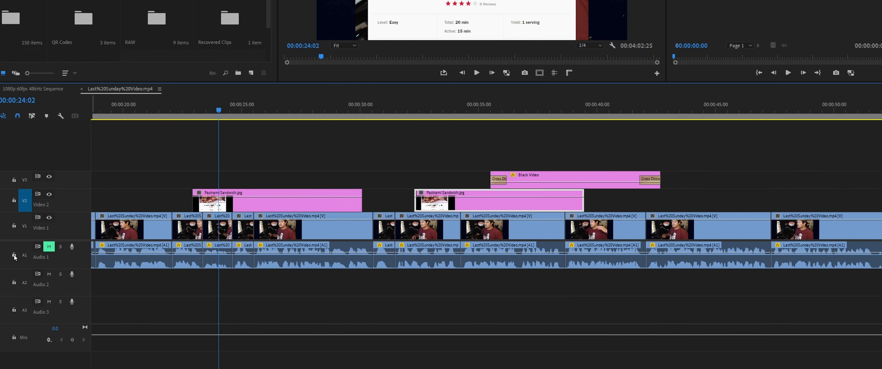
Target tracks A1 and V1 alongside V2 and jump to the next edit point at 00:00:24:36
{"action": "left_click", "coordinate": [24, 256]}
{"action": "left_click", "coordinate": [24, 228]}
{"action": "key", "text": "equal"}
{"action": "key", "text": "equal"}
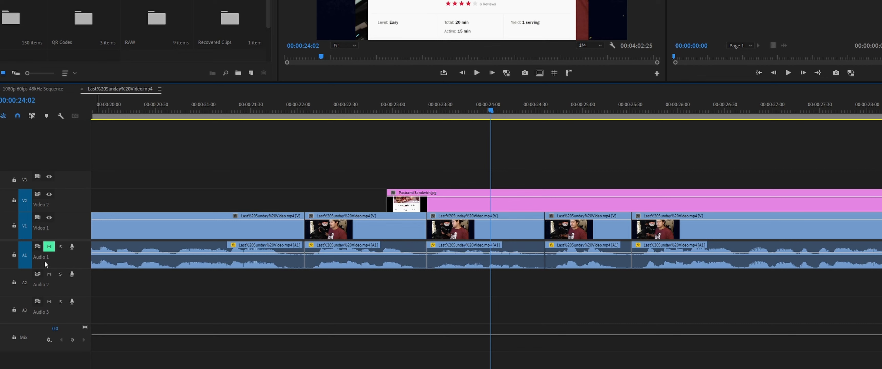
{"action": "key", "text": "Down"}
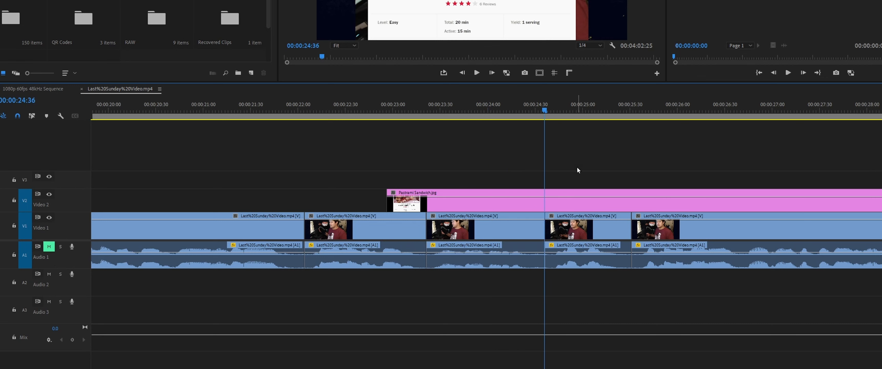
Move the playhead to 00:00:24:29 and ripple trim the following edit to it with V2 still targeted
{"action": "key", "text": "minus"}
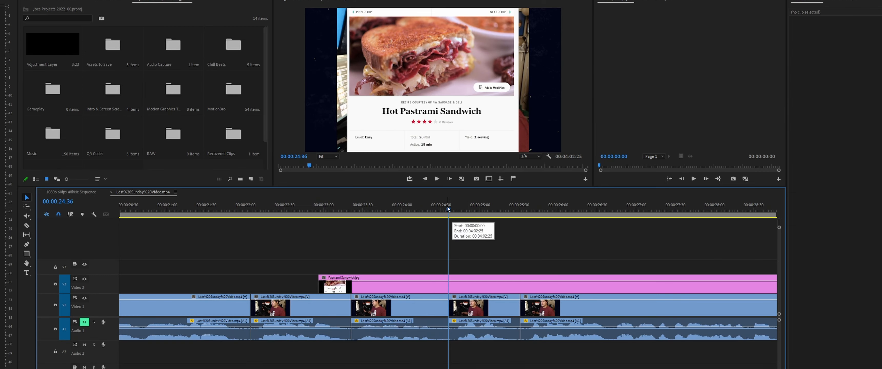
{"action": "left_click_drag", "start_coordinate": [544, 110], "coordinate": [503, 111]}
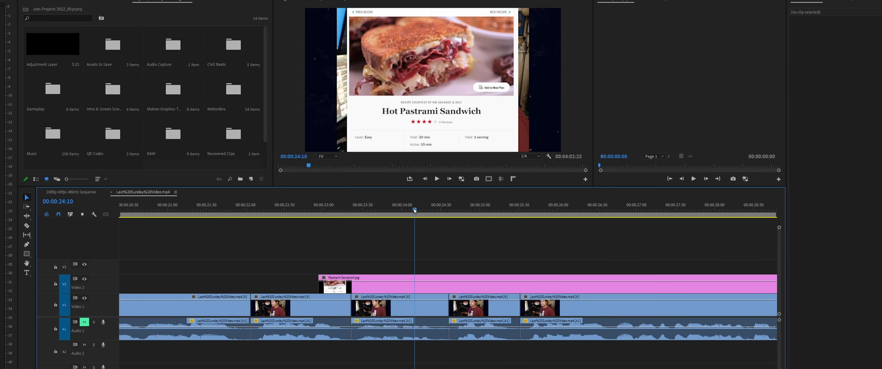
{"action": "left_click_drag", "start_coordinate": [414, 210], "coordinate": [438, 214]}
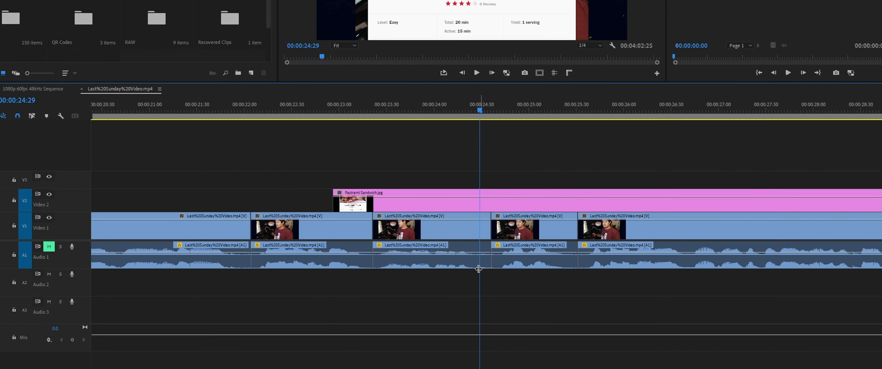
{"action": "key", "text": "w"}
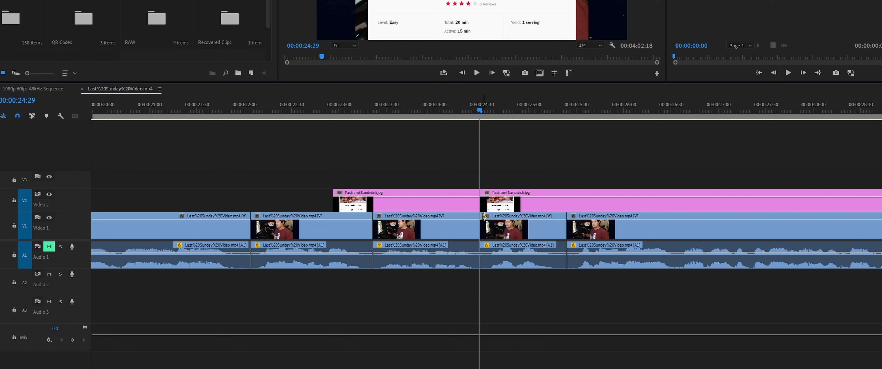
Untarget V2 and ripple trim the end of the next Video 1 clip to the playhead at 00:00:25:21
{"action": "left_click", "coordinate": [25, 203]}
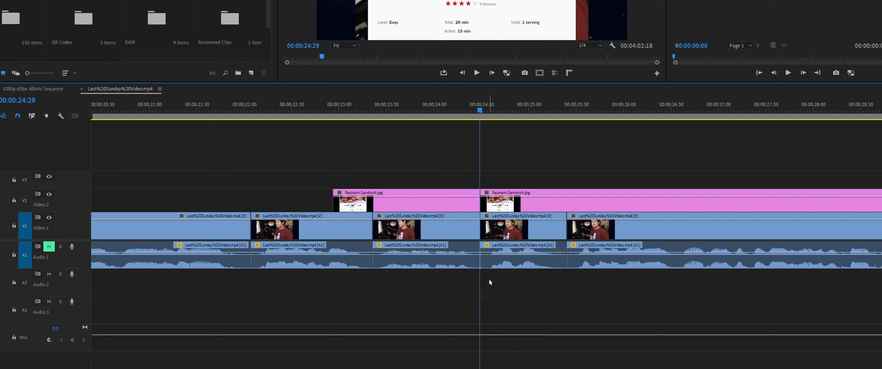
{"action": "key", "text": "Down"}
{"action": "key", "text": "Left"}
{"action": "key", "text": "Left"}
{"action": "key", "text": "Left"}
{"action": "key", "text": "w"}
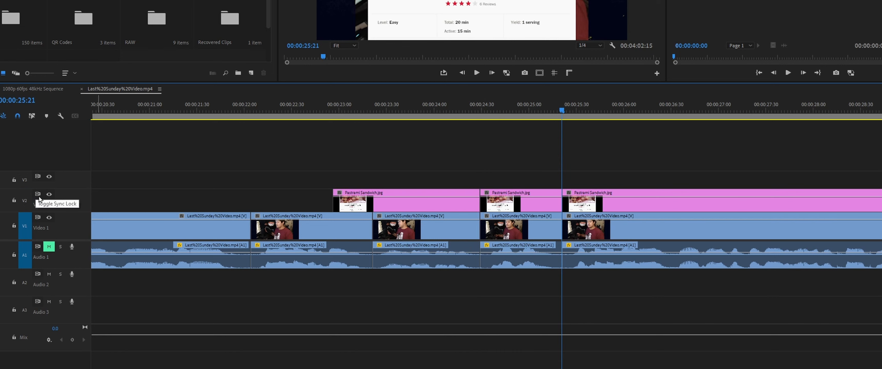
Undo the last two ripple trims and turn off sync lock on Video 2
{"action": "key", "text": "ctrl+z"}
{"action": "key", "text": "ctrl+z"}
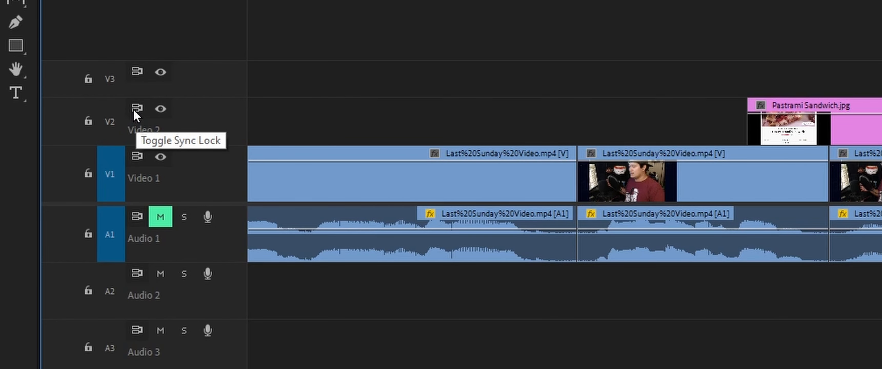
{"action": "left_click", "coordinate": [137, 109]}
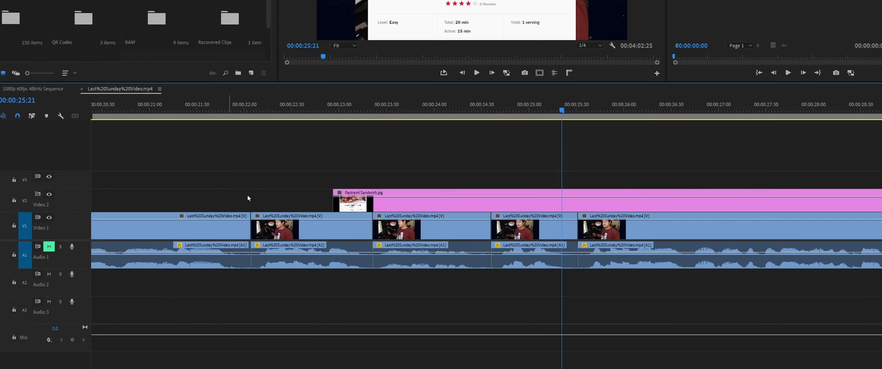
Move the playhead to 00:00:24:32, just before the V1 edit point, and ripple trim the clip's end to it
{"action": "left_click", "coordinate": [490, 116]}
{"action": "key", "text": "Left"}
{"action": "key", "text": "Left"}
{"action": "key", "text": "Left"}
{"action": "key", "text": "Left"}
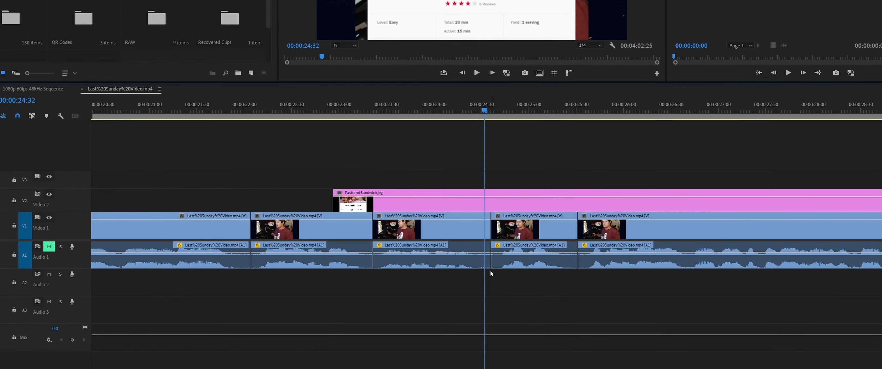
{"action": "key", "text": "w"}
Step forward four frames and ripple trim the start of the following V1 clip to the playhead
{"action": "key", "text": "Right"}
{"action": "key", "text": "Right"}
{"action": "key", "text": "Right"}
{"action": "key", "text": "Right"}
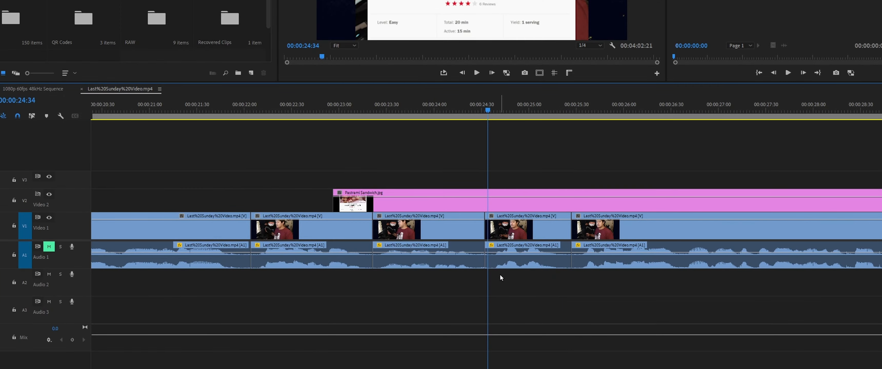
{"action": "key", "text": "q"}
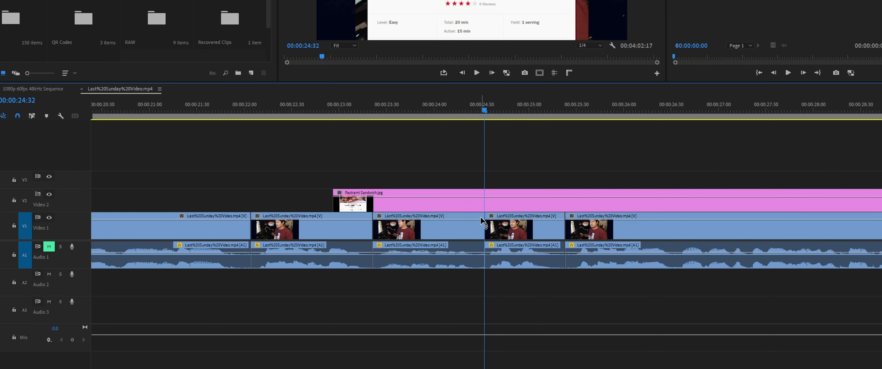
Move the playhead to 00:00:27:21 and ripple trim the start of the V1 clip beneath Pastrami Sandwich.jpg to it
{"action": "key", "text": "minus"}
{"action": "key", "text": "equal"}
{"action": "key", "text": "minus"}
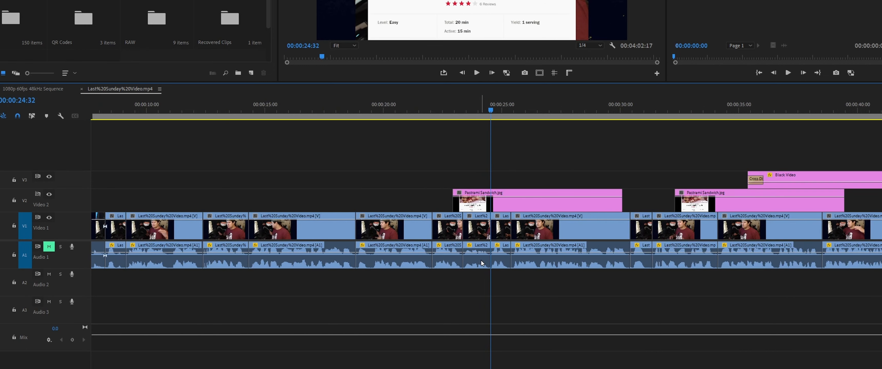
{"action": "key", "text": "space"}
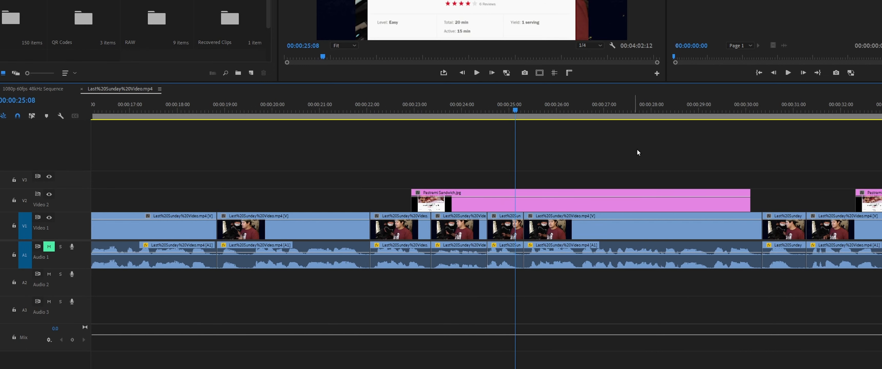
{"action": "left_click", "coordinate": [620, 109]}
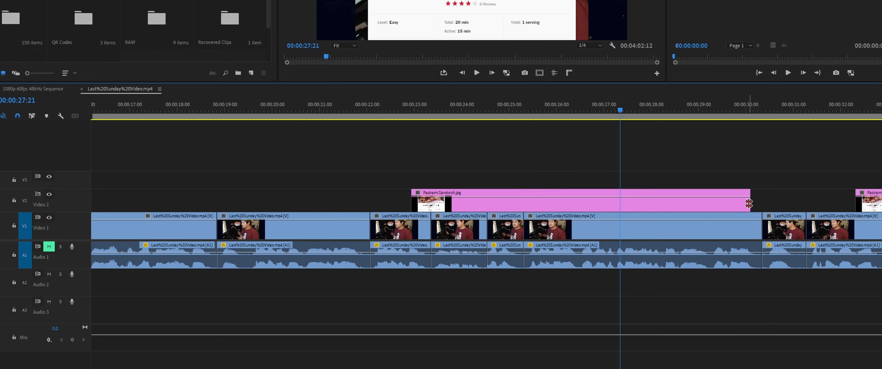
{"action": "key", "text": "q"}
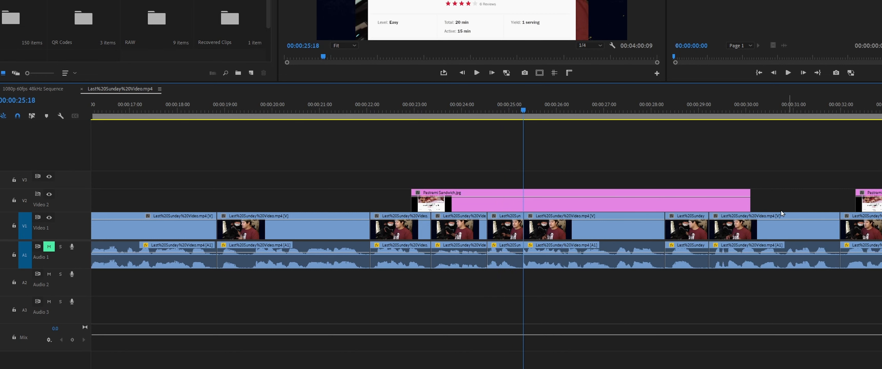
Move the playhead into another V1 clip and ripple trim its start to the playhead
{"action": "key", "text": "minus"}
{"action": "left_click_drag", "start_coordinate": [504, 109], "coordinate": [543, 111]}
{"action": "key", "text": "q"}
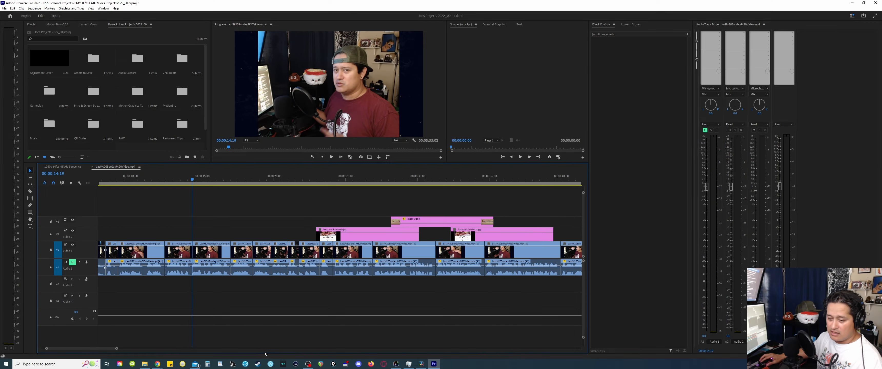
Switch to DaVinci Resolve and move the first Video 2 Pastrami Sandwich.jpg clip earlier so it ends at 00:02:09:03
{"action": "left_click", "coordinate": [422, 364]}
{"action": "key", "text": "ctrl+minus"}
{"action": "key", "text": "ctrl+minus"}
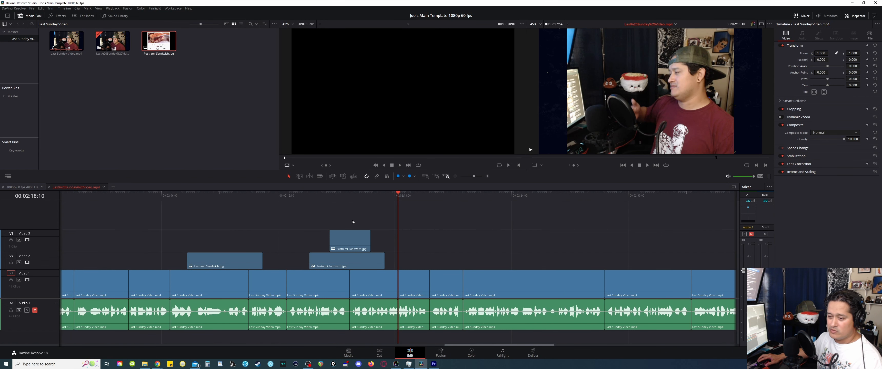
{"action": "left_click", "coordinate": [221, 196]}
{"action": "left_click_drag", "start_coordinate": [219, 264], "coordinate": [178, 264]}
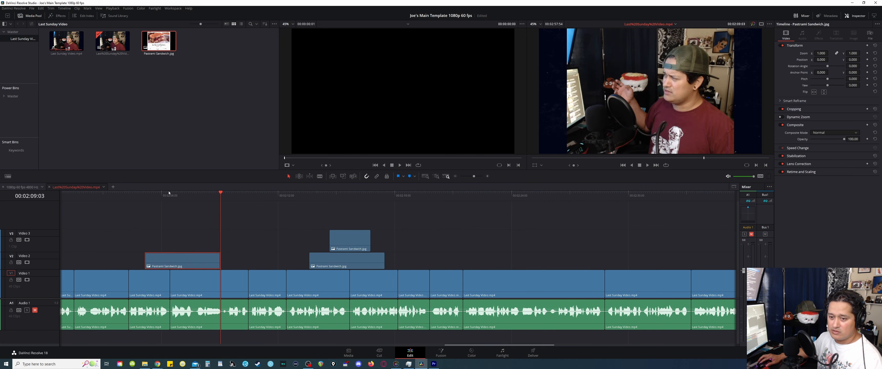
Try to ripple trim the end of the Video 1 clip to the playhead just before the edit beneath Pastrami Sandwich.jpg
{"action": "left_click", "coordinate": [170, 196]}
{"action": "key", "text": "ctrl+equal"}
{"action": "key", "text": "ctrl+equal"}
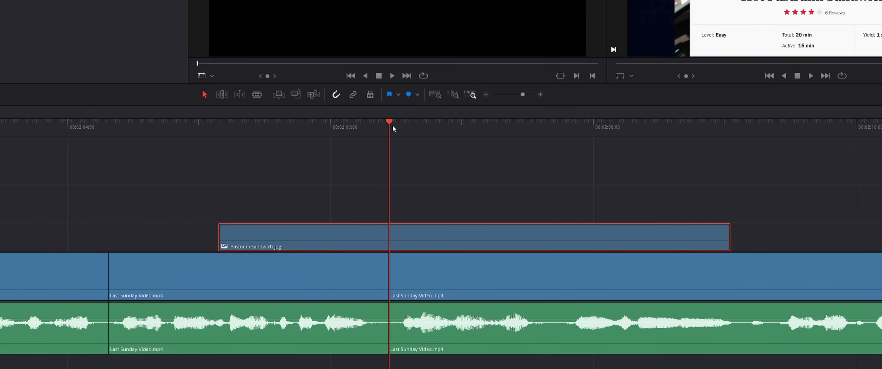
{"action": "left_click", "coordinate": [379, 128]}
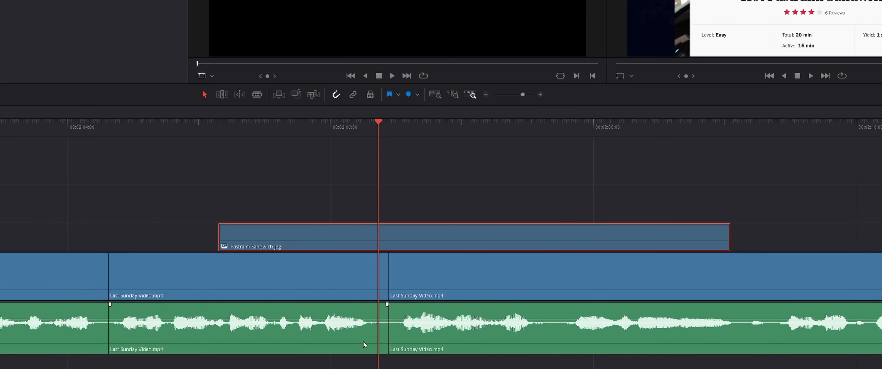
{"action": "left_click", "coordinate": [392, 196]}
{"action": "key", "text": "ctrl+shift+]"}
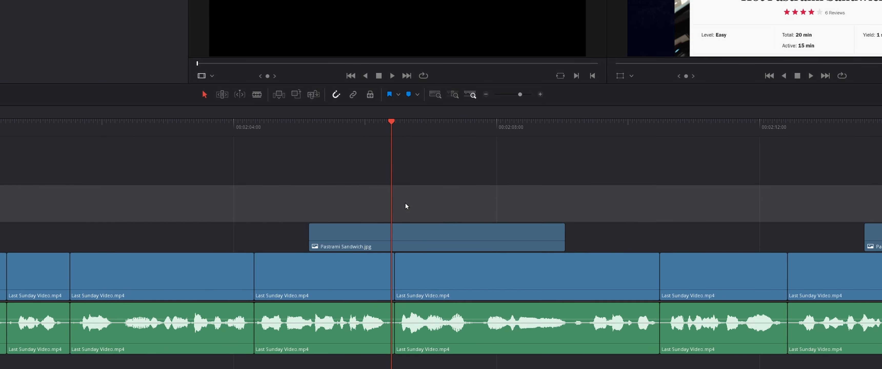
Step a few frames past the edit and try to ripple trim the start of the following Video 1 clip
{"action": "key", "text": "Right"}
{"action": "key", "text": "Right"}
{"action": "key", "text": "Right"}
{"action": "key", "text": "Right"}
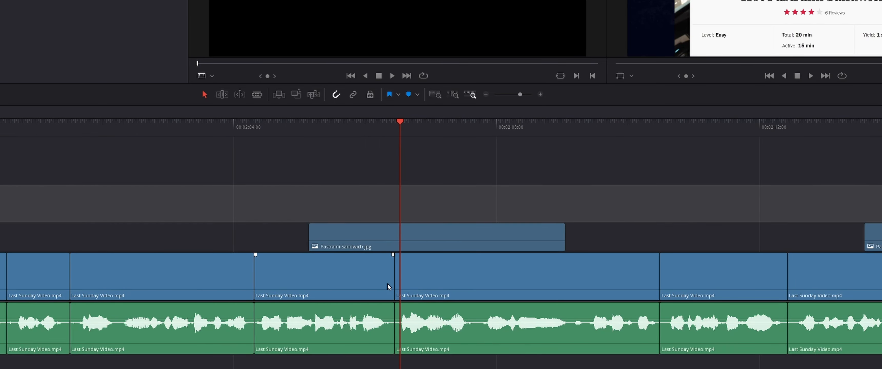
{"action": "key", "text": "ctrl+shift+["}
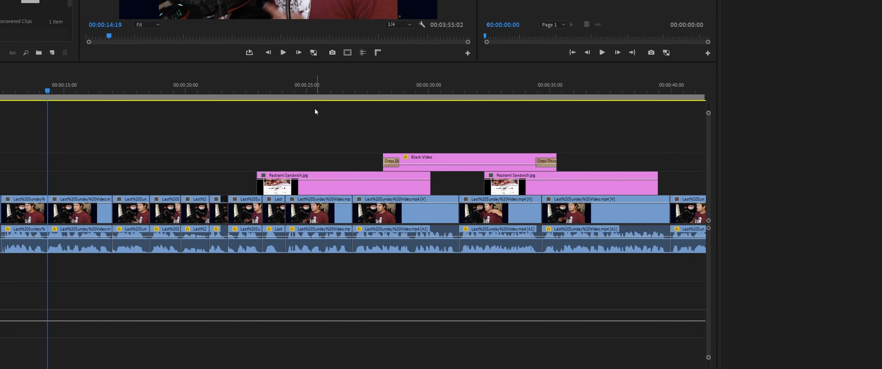
In Premiere Pro, step the playhead five frames past the V1 edit to 00:00:24:11 and ripple trim the clip's start
{"action": "left_click", "coordinate": [289, 103]}
{"action": "key", "text": "="}
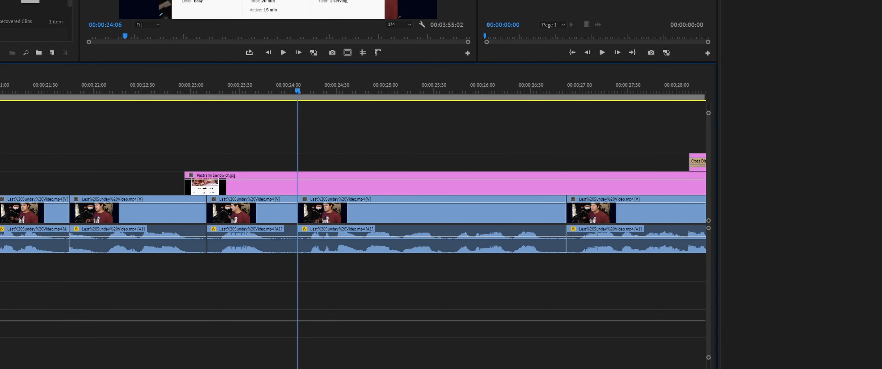
{"action": "key", "text": "Right"}
{"action": "key", "text": "Right"}
{"action": "key", "text": "Right"}
{"action": "key", "text": "Right"}
{"action": "key", "text": "Right"}
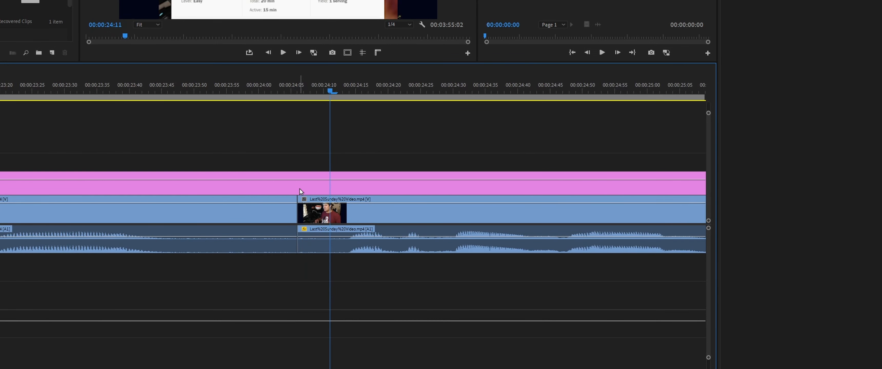
{"action": "key", "text": "q"}
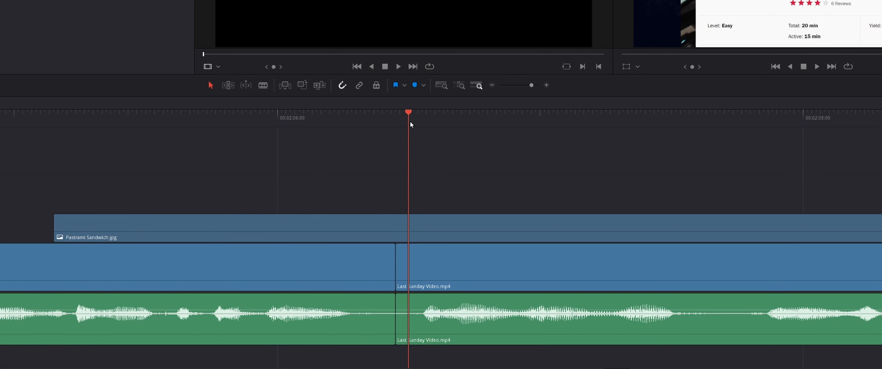
In DaVinci Resolve, split Pastrami Sandwich.jpg above the Video 1 edit and ripple trim the start of the following clips to the playhead
{"action": "key", "text": "shift+bracketleft"}
{"action": "key", "text": "ctrl+z"}
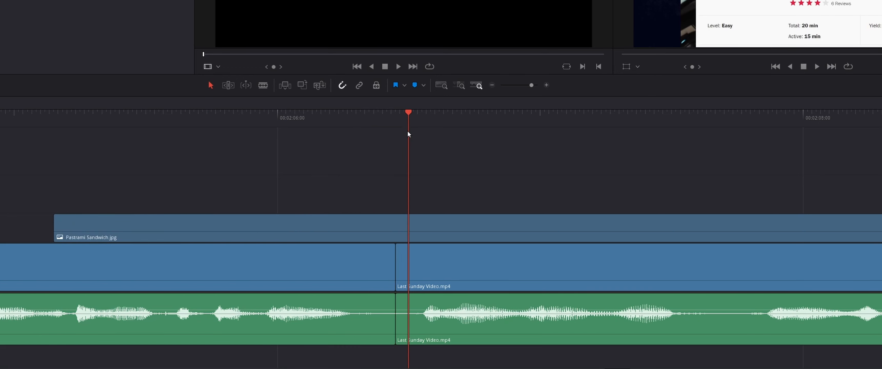
{"action": "key", "text": "ctrl+b"}
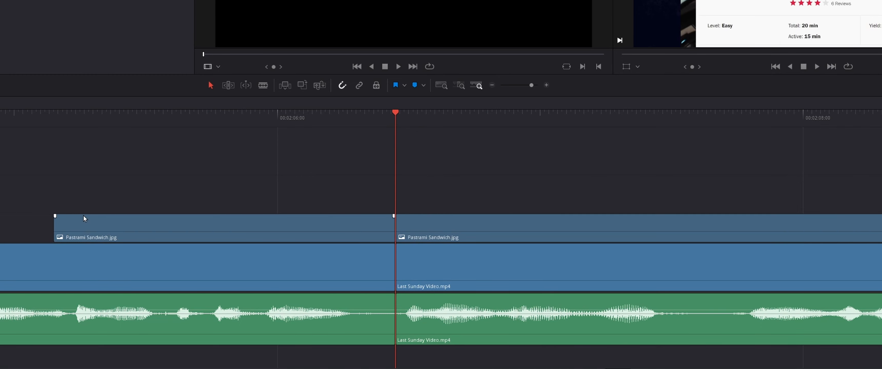
Turn off Video 2's auto track selector and ripple trim the Video 1 clip before the 00:02:04:19 edit to 00:02:04:13
{"action": "scroll", "coordinate": [458, 178], "scroll_direction": "down", "scroll_amount": 3}
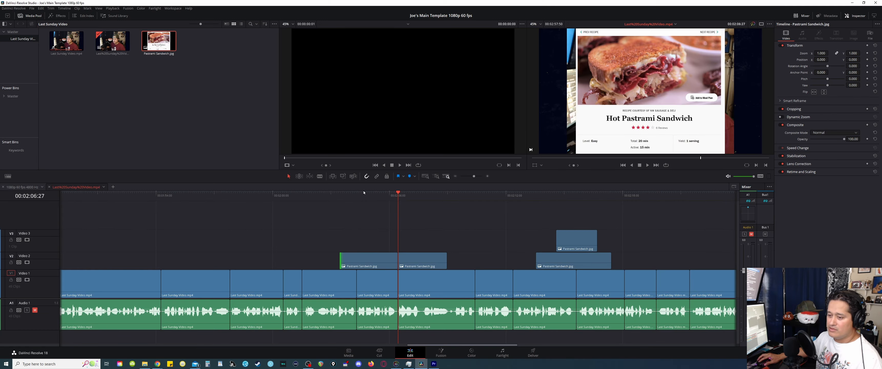
{"action": "scroll", "coordinate": [336, 110], "scroll_direction": "up", "scroll_amount": 2}
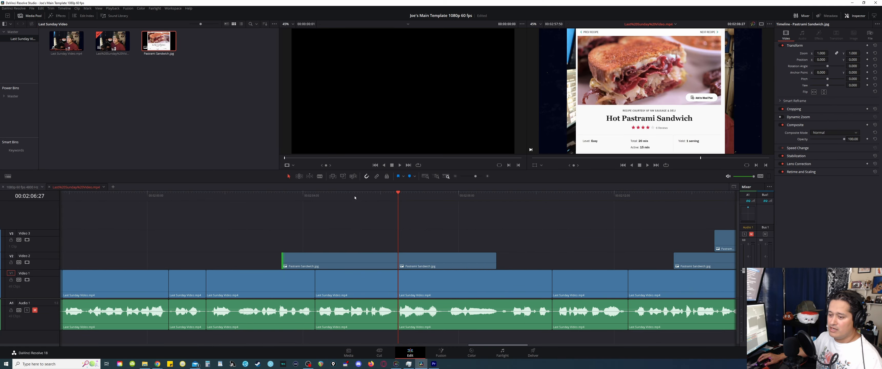
{"action": "left_click", "coordinate": [255, 120]}
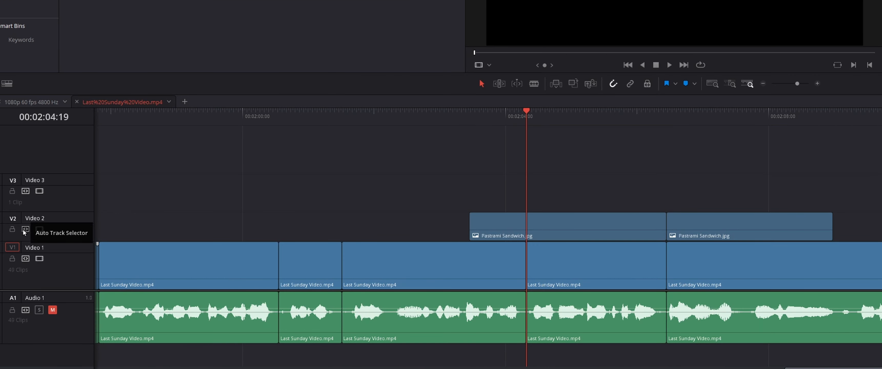
{"action": "left_click", "coordinate": [23, 230]}
{"action": "scroll", "coordinate": [456, 240], "scroll_direction": "up", "scroll_amount": 3}
{"action": "left_click", "coordinate": [640, 129]}
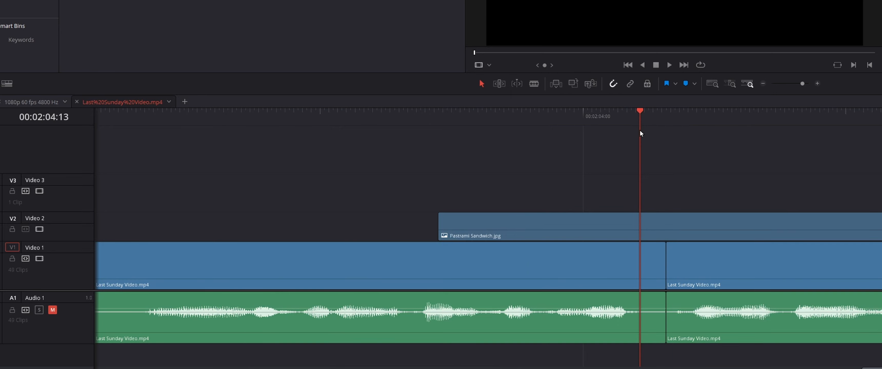
{"action": "scroll", "coordinate": [639, 130], "scroll_direction": "down", "scroll_amount": 3}
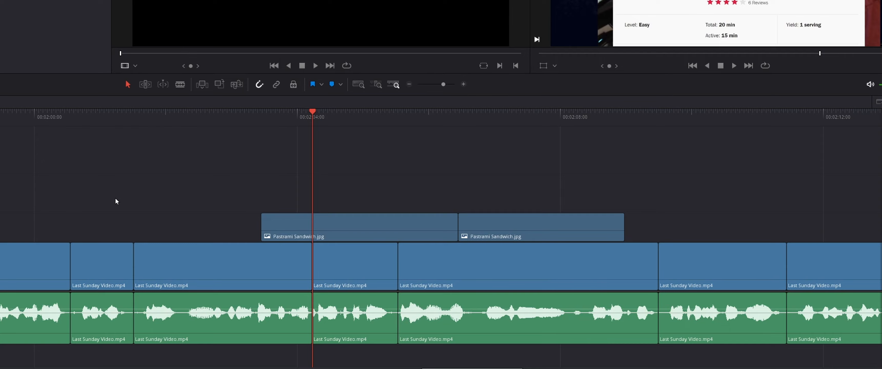
Undo the Video 1 ripple trims and turn Video 2's auto track selector back on
{"action": "key", "text": "ctrl+z"}
{"action": "key", "text": "ctrl+z"}
{"action": "key", "text": "ctrl+z"}
{"action": "key", "text": "ctrl+z"}
{"action": "key", "text": "ctrl+z"}
{"action": "left_click", "coordinate": [84, 179]}
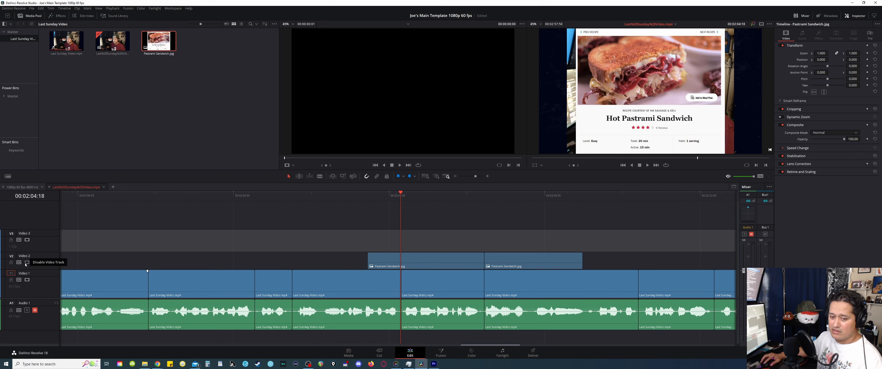
Try to ripple trim the ends of the unsplit Pastrami Sandwich.jpg and the Video 1 clip to 00:02:04:15, and undo the trim
{"action": "left_click", "coordinate": [449, 228]}
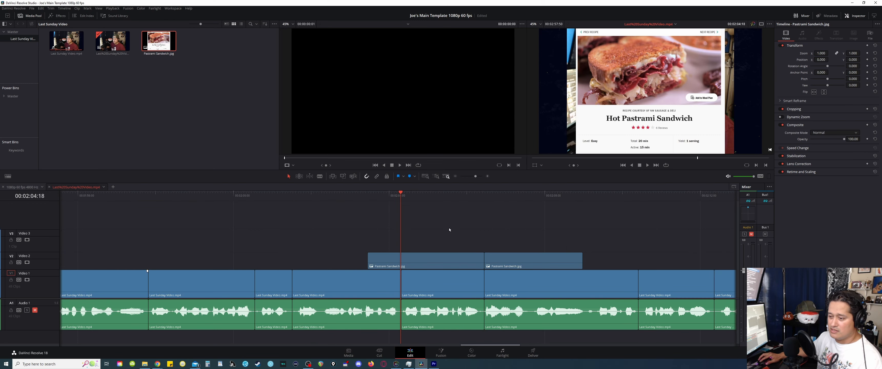
{"action": "key", "text": "ctrl+equal"}
{"action": "key", "text": "ctrl+equal"}
{"action": "key", "text": "ctrl+equal"}
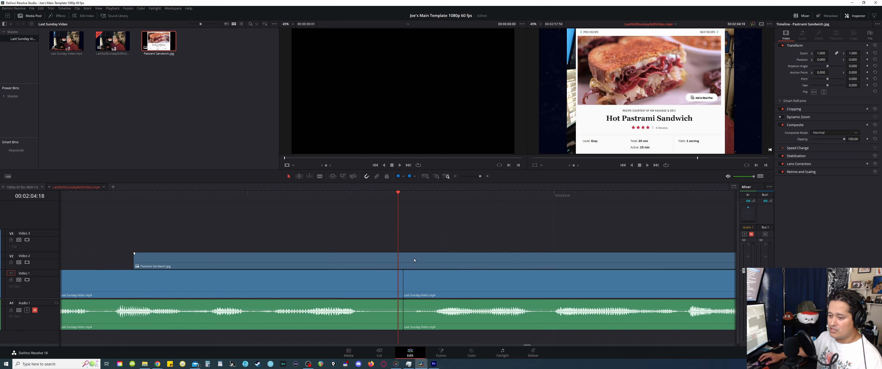
{"action": "key", "text": "Left"}
{"action": "key", "text": "Left"}
{"action": "key", "text": "Left"}
{"action": "key", "text": "ctrl+shift+bracketright"}
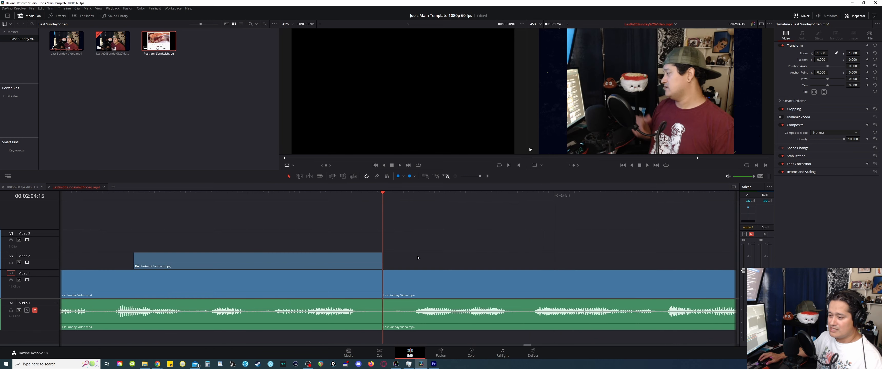
{"action": "key", "text": "ctrl+z"}
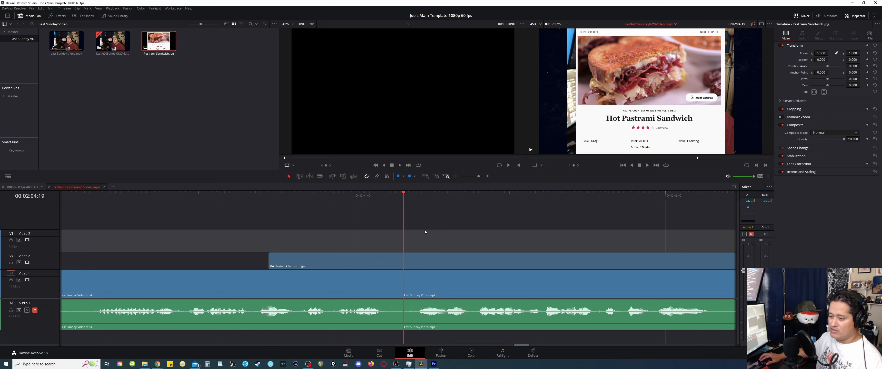
Split Pastrami Sandwich.jpg at the 00:02:04:19 edit and ripple trim the ends of the clips before it to 00:02:04:13
{"action": "key", "text": "ctrl+b"}
{"action": "left_click_drag", "start_coordinate": [404, 196], "coordinate": [387, 198]}
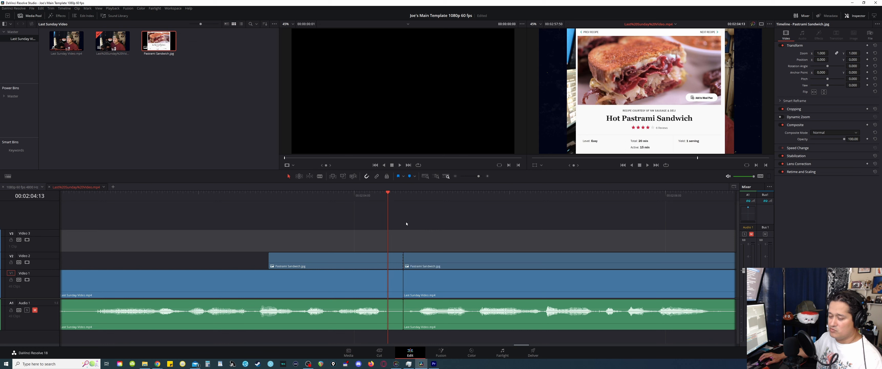
{"action": "key", "text": "ctrl+shift+bracketright"}
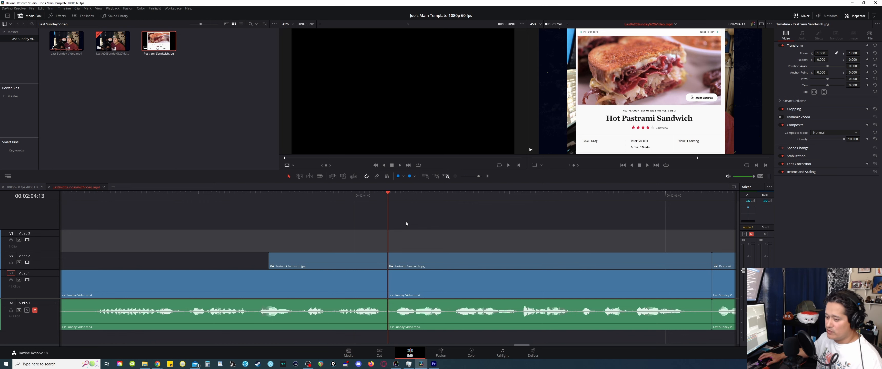
Try to ripple trim Video 1 and Audio 1 to just before 00:02:04:00 with Video 2's auto track selector off, and undo it
{"action": "scroll", "coordinate": [406, 224], "scroll_direction": "down", "scroll_amount": 2}
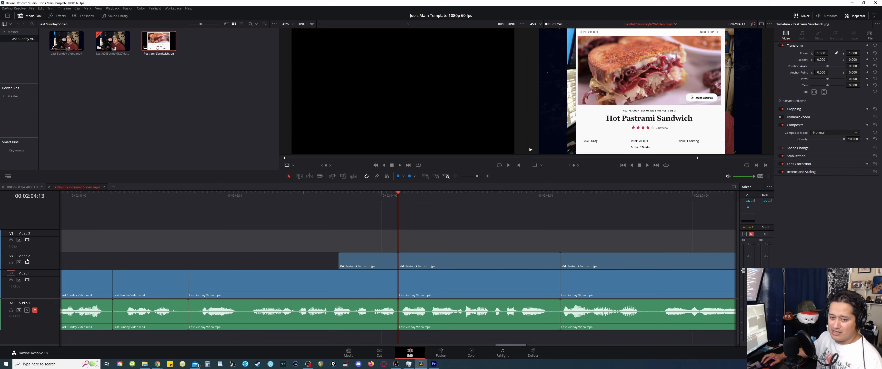
{"action": "left_click_drag", "start_coordinate": [396, 195], "coordinate": [388, 195]}
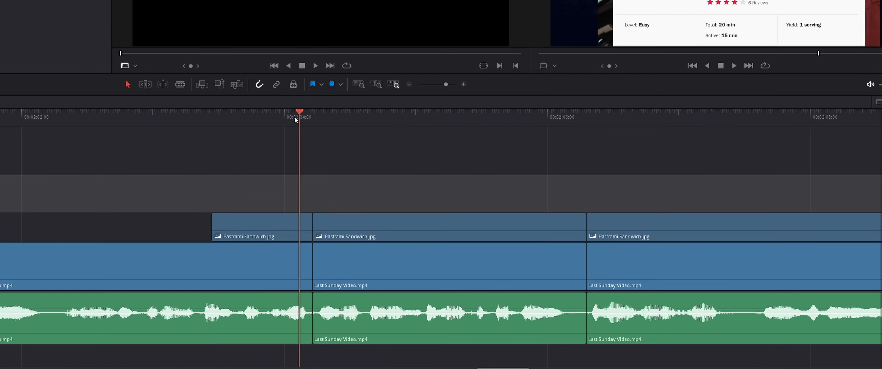
{"action": "left_click_drag", "start_coordinate": [294, 116], "coordinate": [265, 121]}
{"action": "key", "text": "ctrl+shift+]"}
{"action": "key", "text": "ctrl+shift+]"}
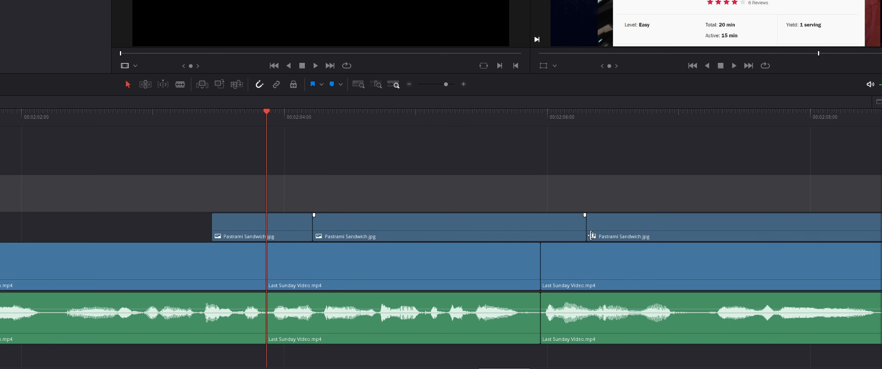
{"action": "key", "text": "ctrl+z"}
{"action": "key", "text": "ctrl+z"}
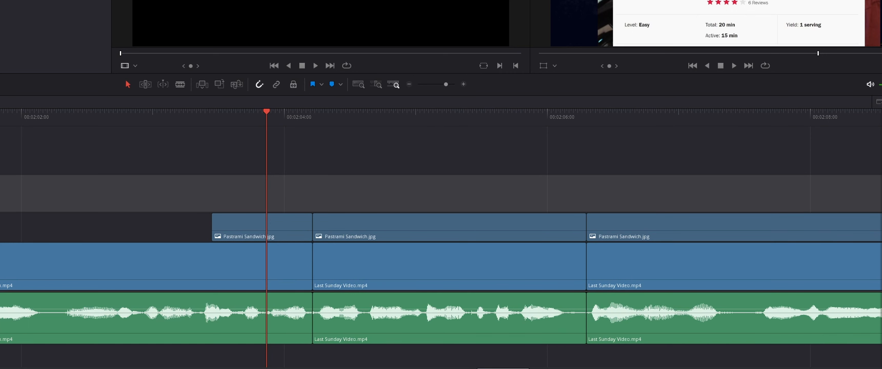